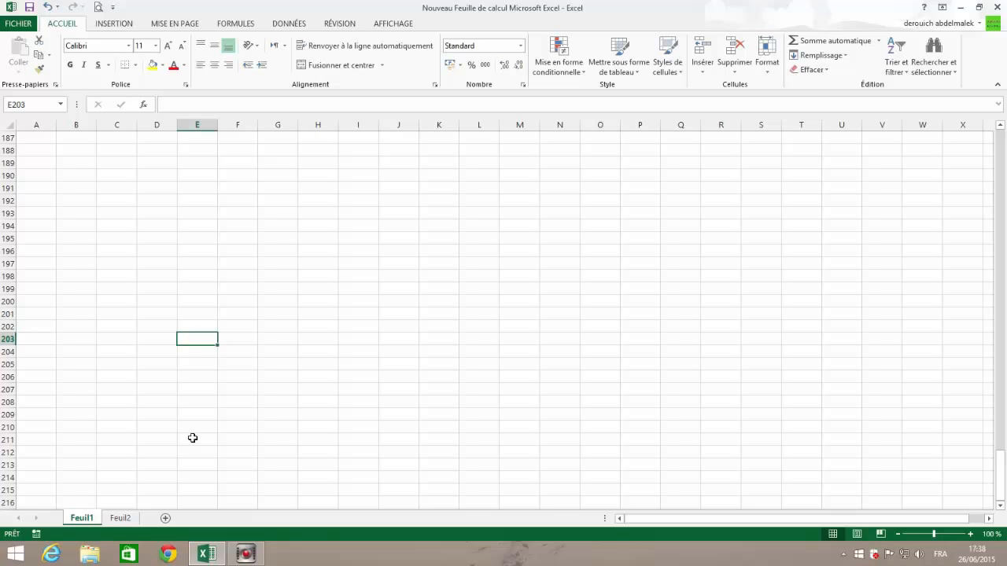
Look through column A of Feuil1 for the rows that contain "document 1".
scroll(66, 458, "up", 15)
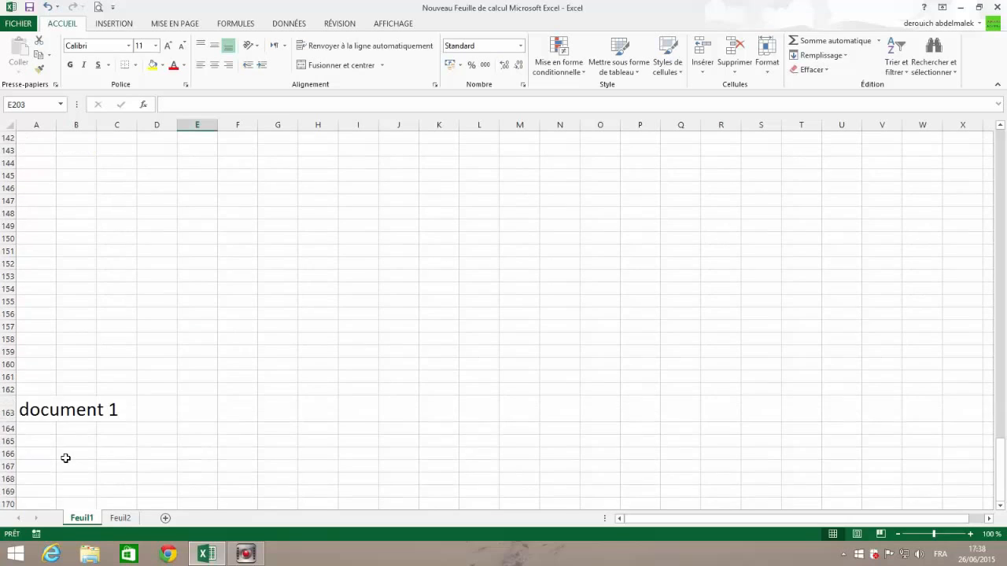
scroll(65, 458, "up", 20)
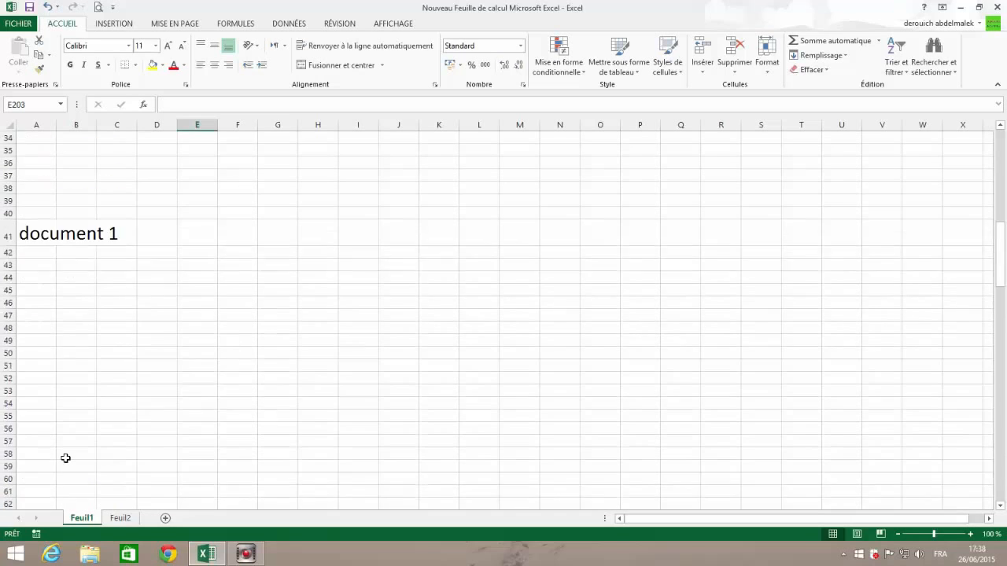
scroll(65, 458, "up", 11)
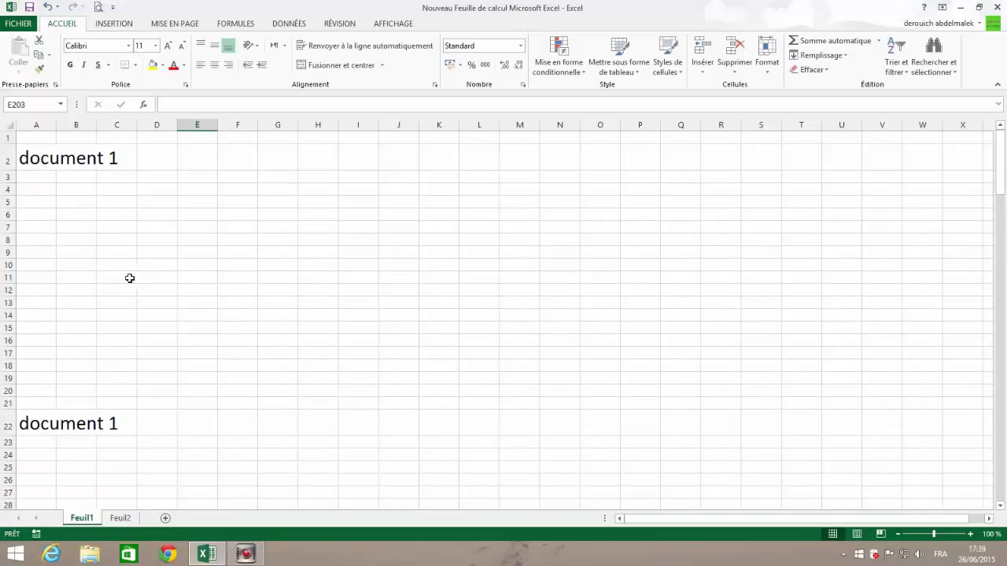
scroll(109, 434, "down", 20)
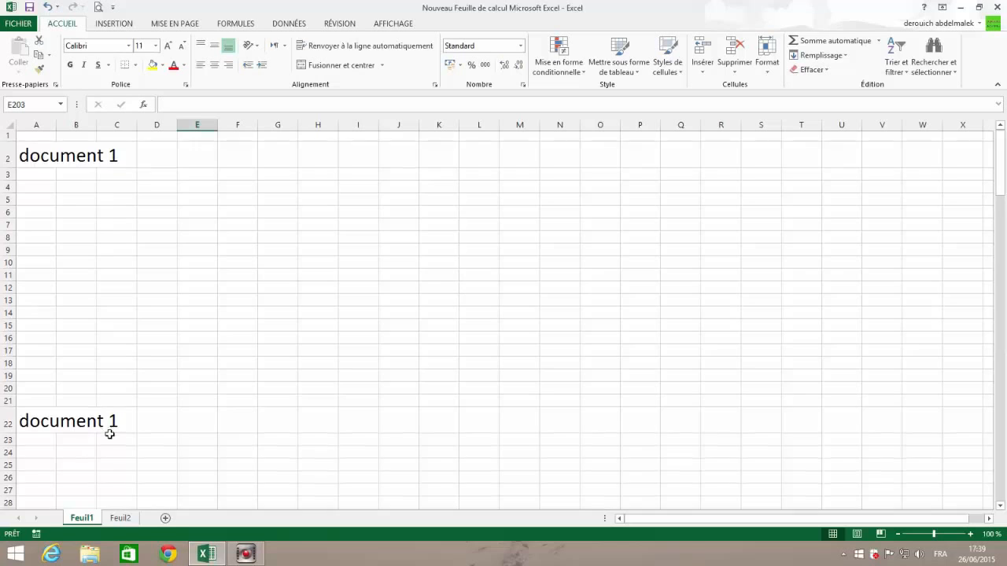
scroll(110, 434, "down", 10)
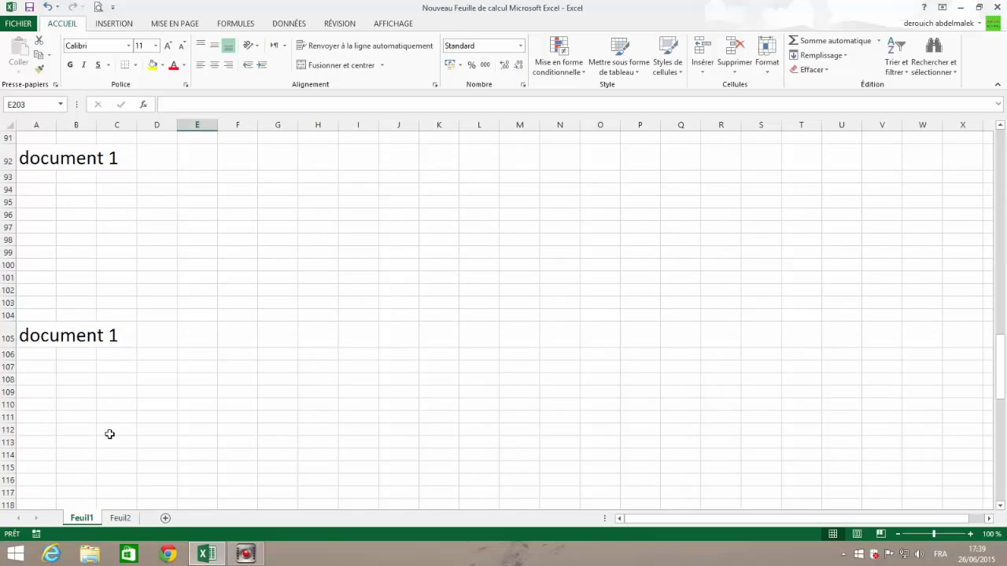
scroll(103, 423, "down", 7)
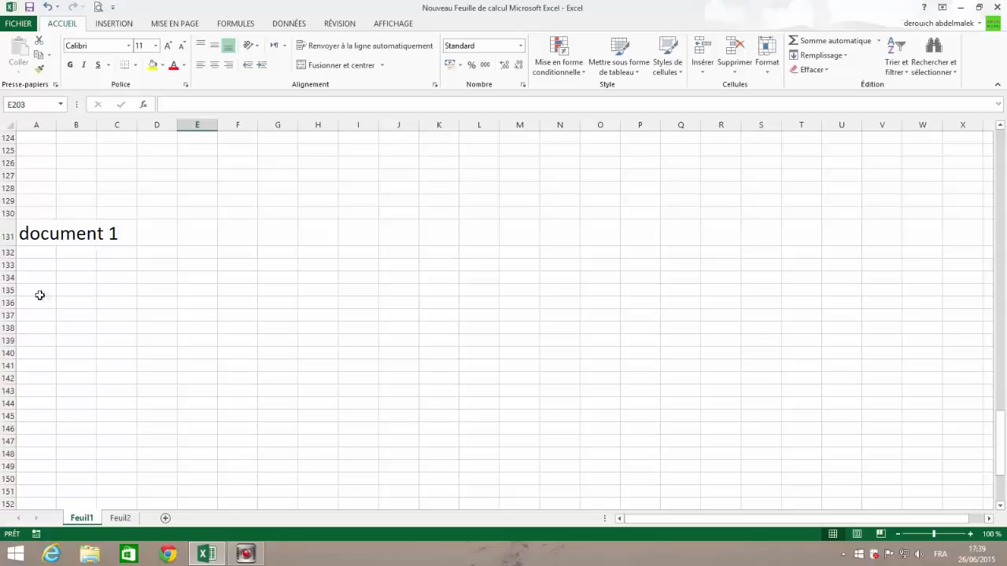
scroll(63, 264, "up", 6)
scroll(59, 329, "down", 4)
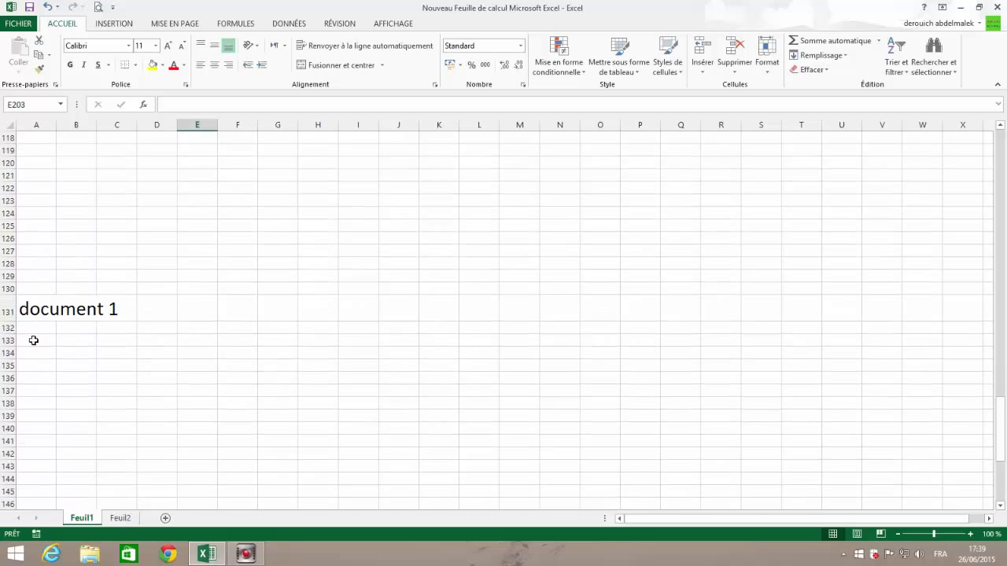
Select columns A to D from row 132 up to the top of Feuil1 and open the Replace dialog.
left_click_drag(26, 326, 181, 95)
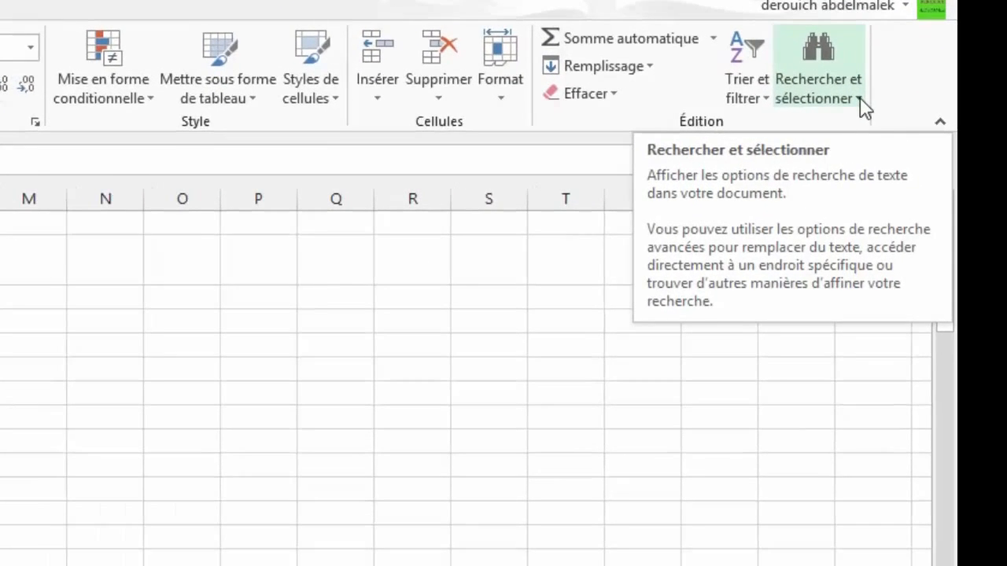
left_click(863, 103)
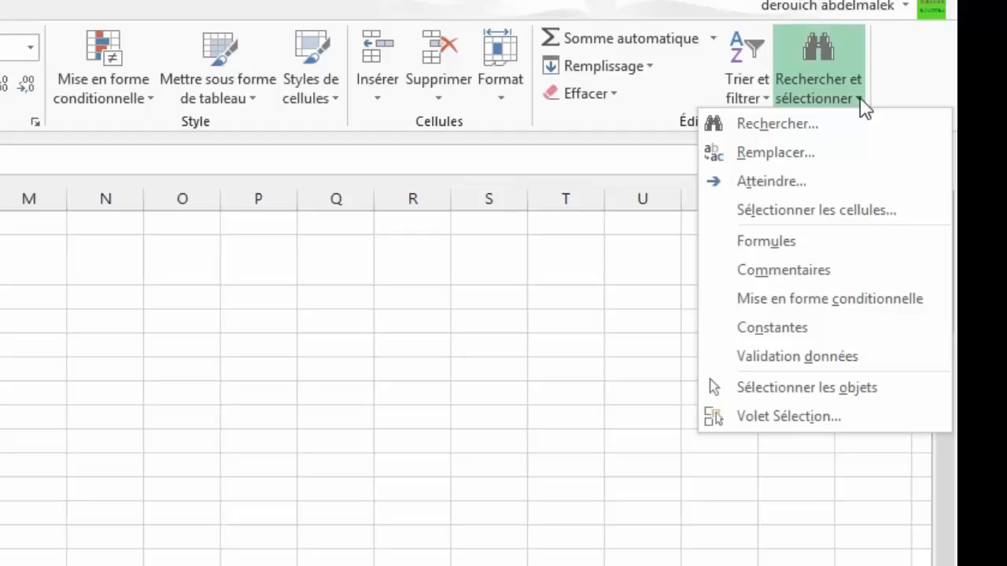
left_click(784, 158)
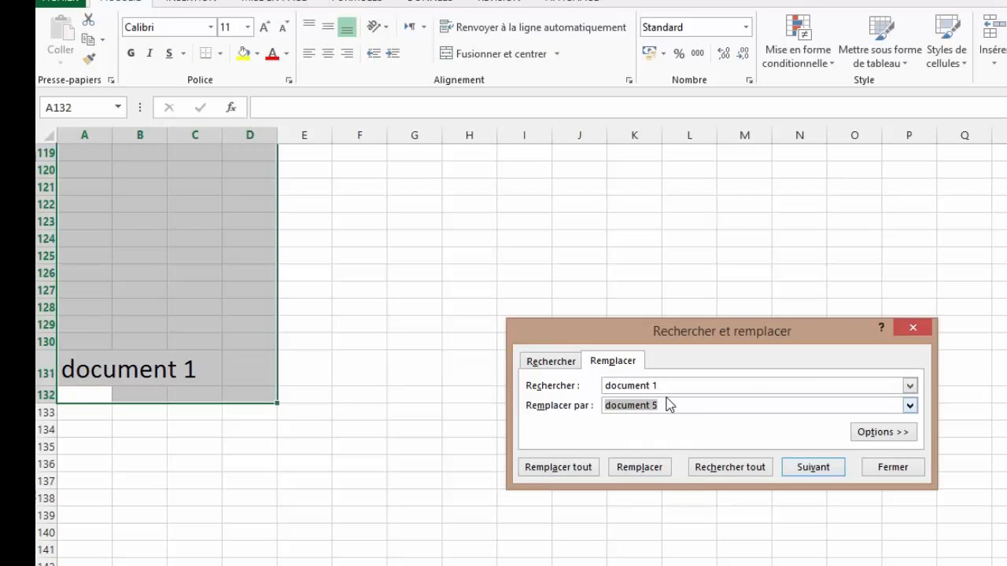
Set the search text to "document 1" and the replacement text to "document 20".
key("BackSpace")
left_click_drag(665, 385, 597, 387)
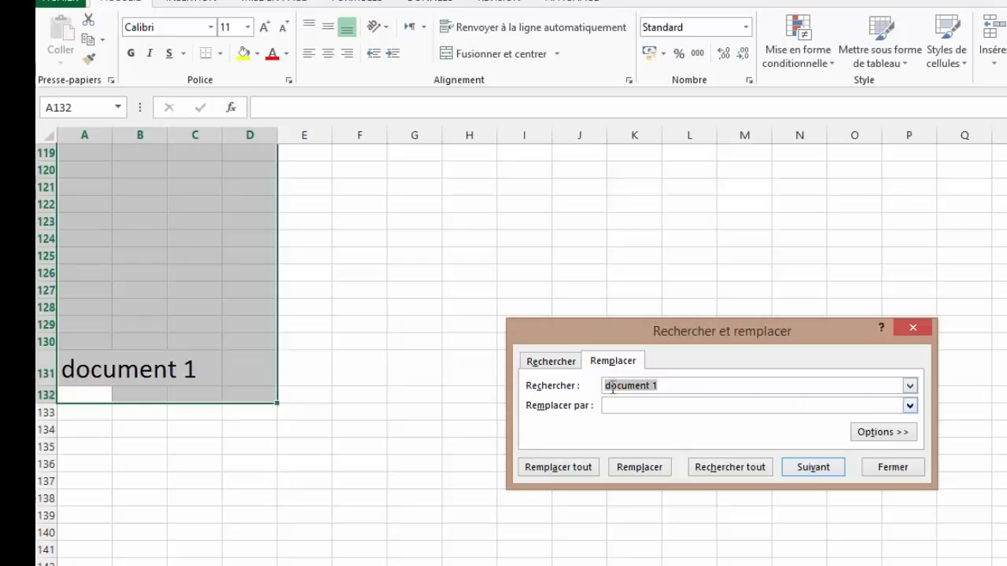
left_click(659, 383)
left_click_drag(658, 384, 611, 386)
type("docum")
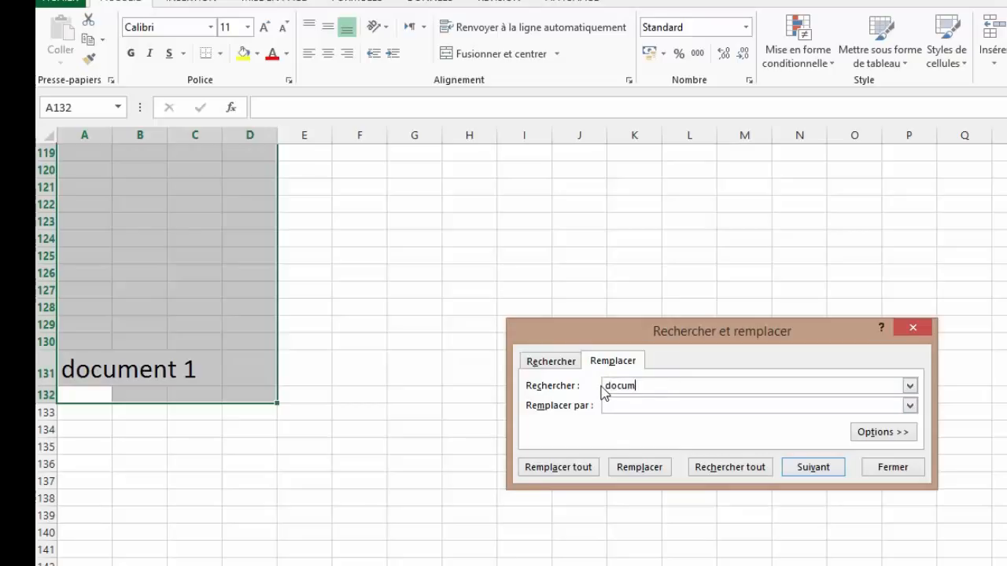
type("ent 1")
left_click(626, 405)
left_click(624, 404)
type("document")
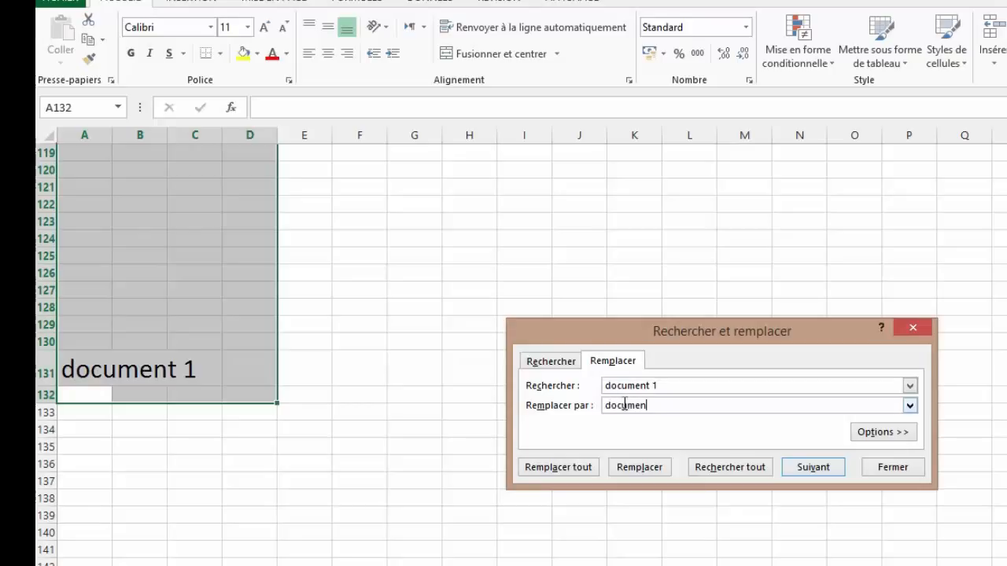
type(" 20")
Replace all occurrences in the selected range, close the dialog, and check the replaced entries up the sheet.
left_click(638, 469)
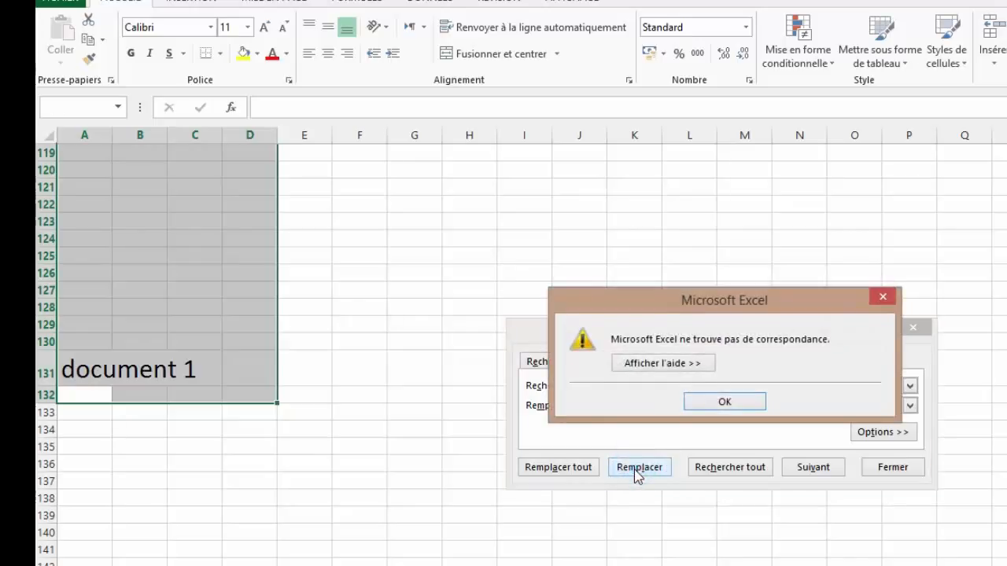
left_click(883, 298)
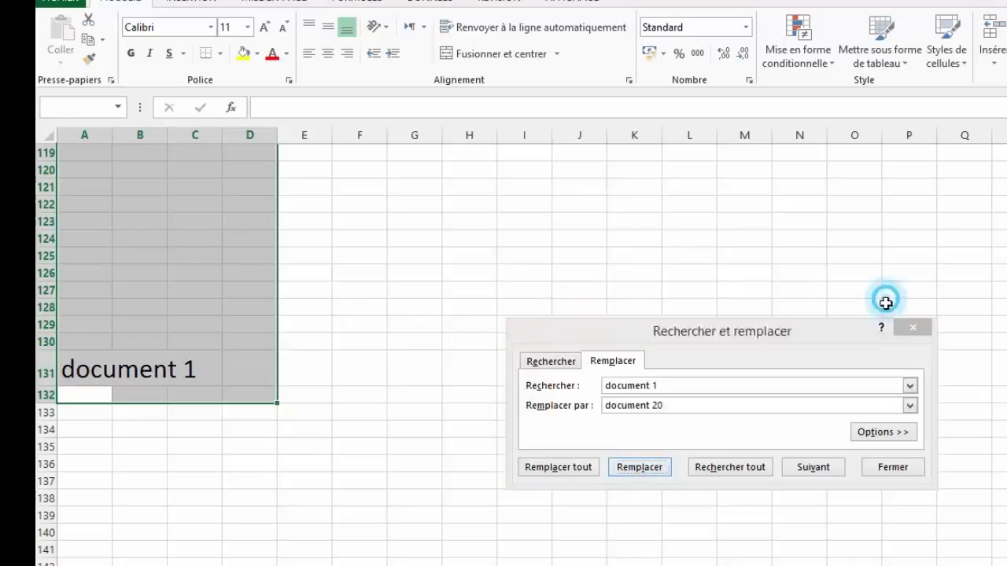
left_click(560, 469)
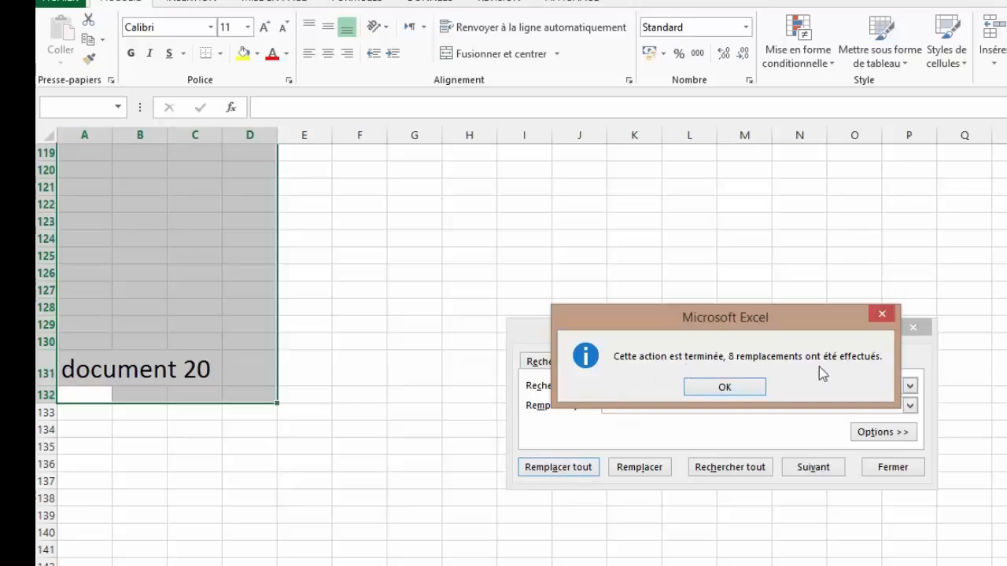
left_click(724, 388)
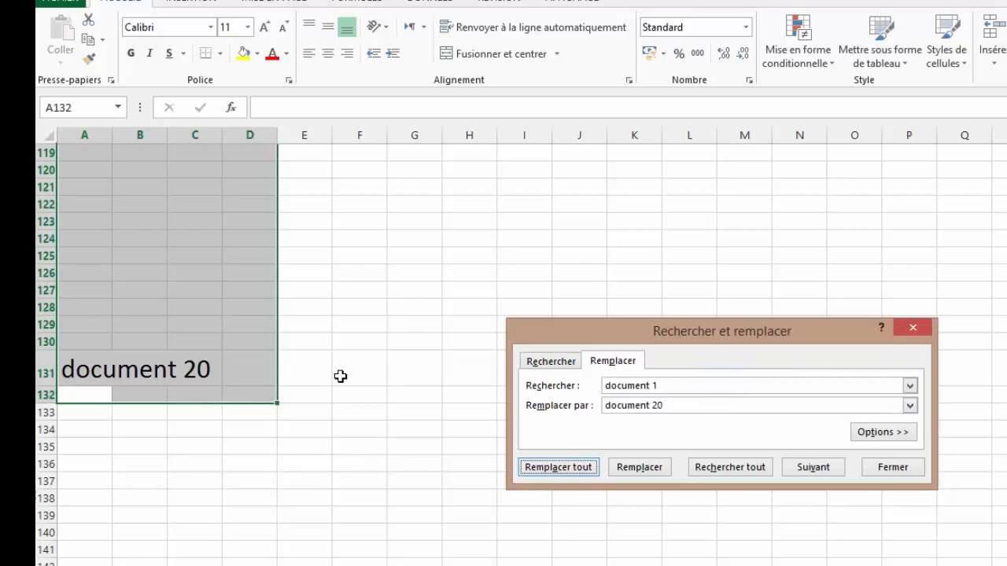
left_click(889, 467)
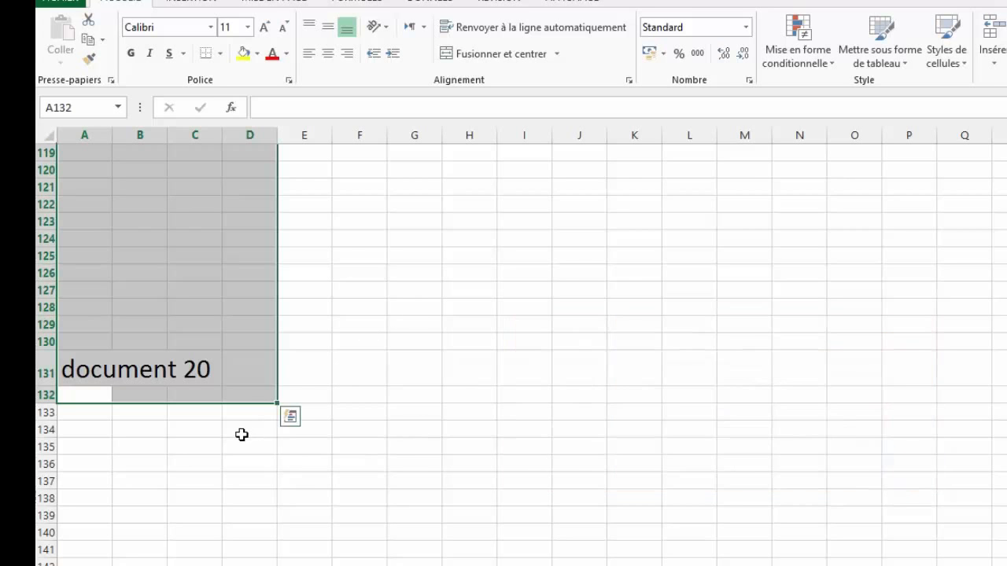
scroll(241, 435, "up", 20)
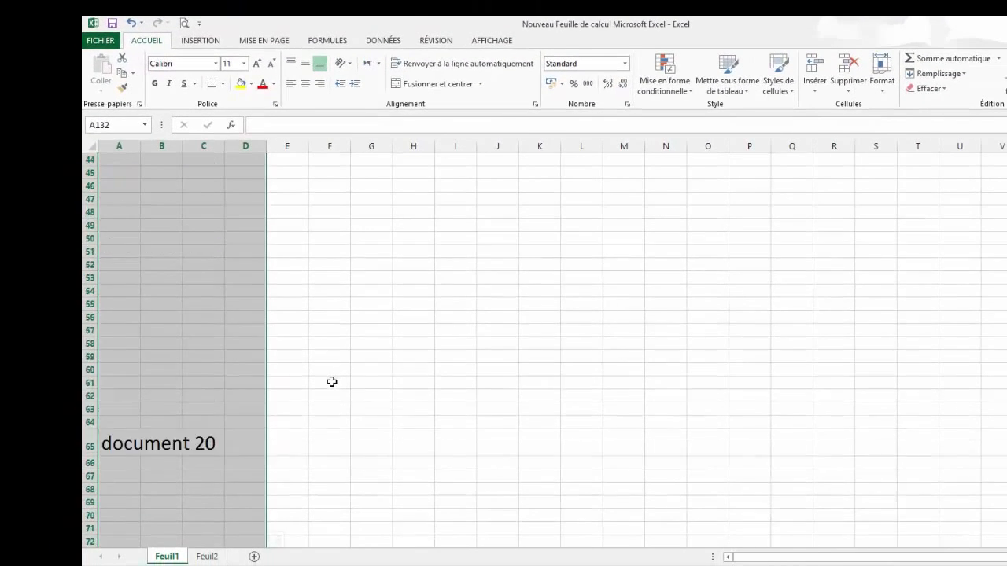
scroll(332, 382, "up", 8)
scroll(332, 382, "up", 6)
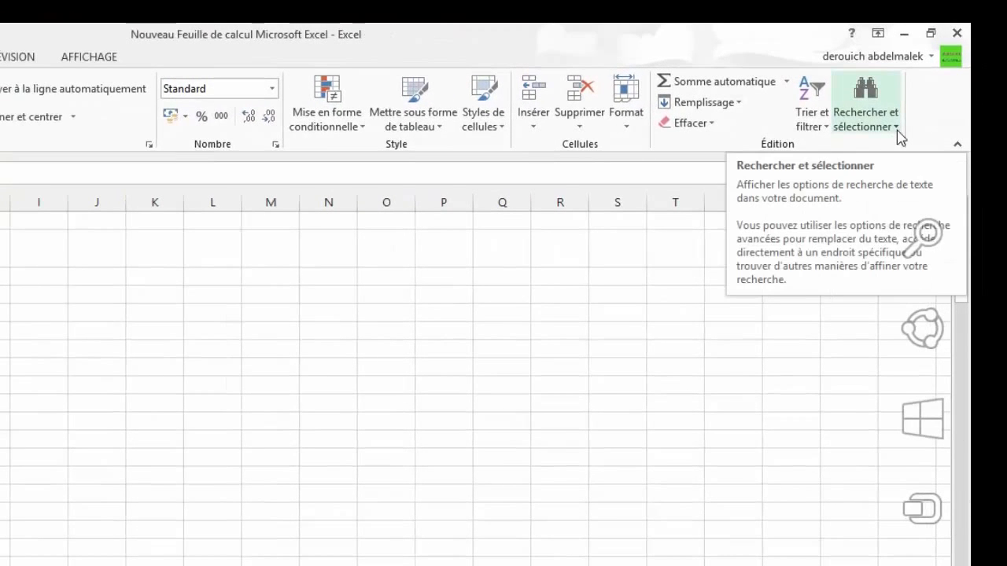
left_click(900, 137)
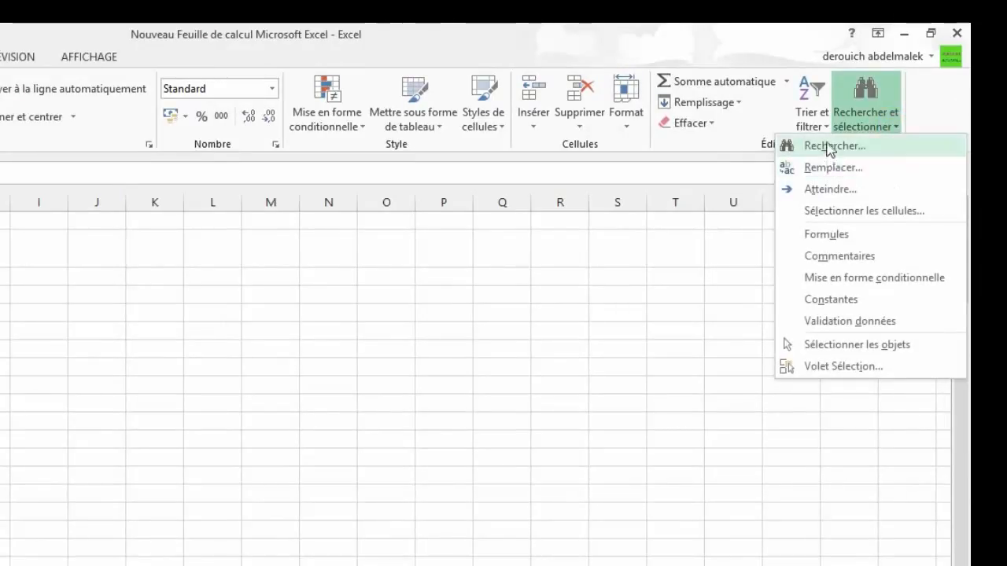
left_click(606, 282)
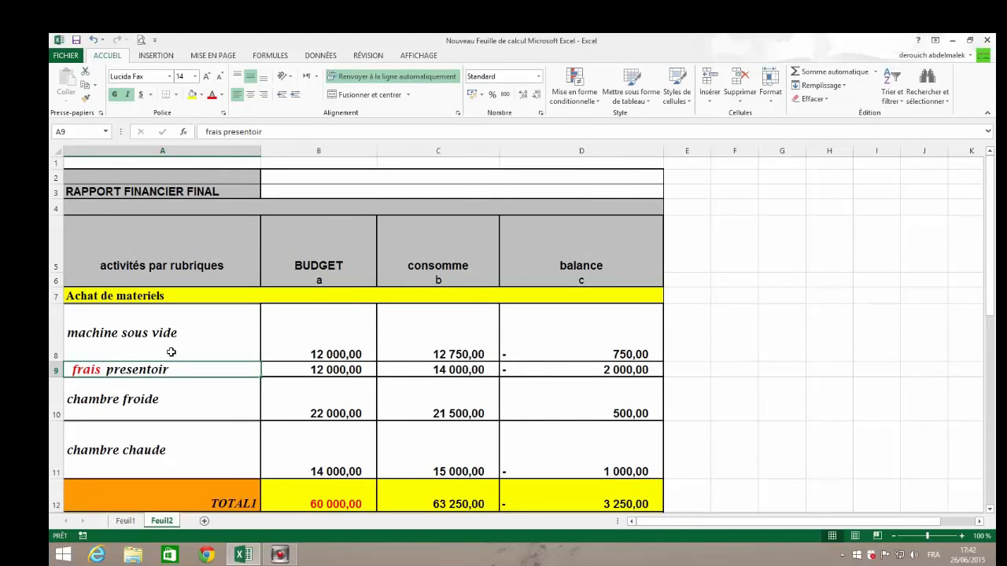
Examine the financial report table on Feuil2 for the labels containing the word "frais".
scroll(129, 329, "down", 3)
scroll(98, 304, "up", 3)
scroll(89, 386, "down", 3)
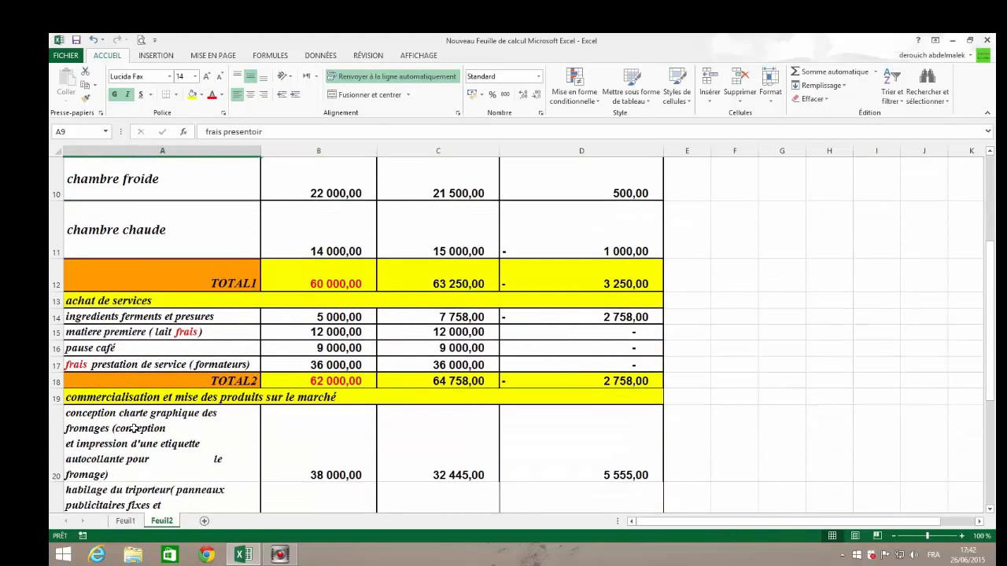
scroll(134, 429, "down", 2)
scroll(159, 456, "down", 2)
scroll(158, 455, "up", 5)
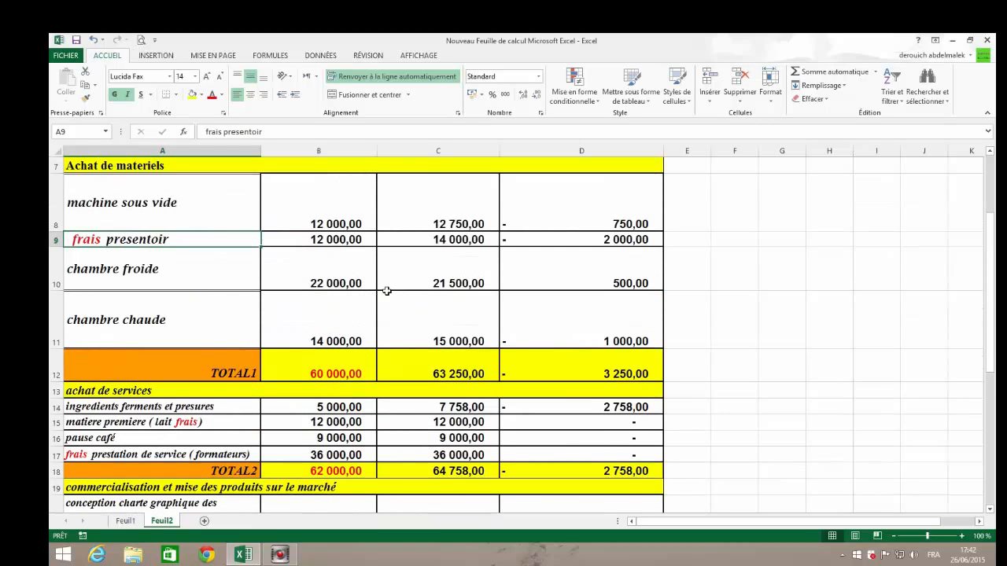
scroll(398, 288, "up", 2)
scroll(221, 366, "down", 4)
scroll(221, 367, "down", 5)
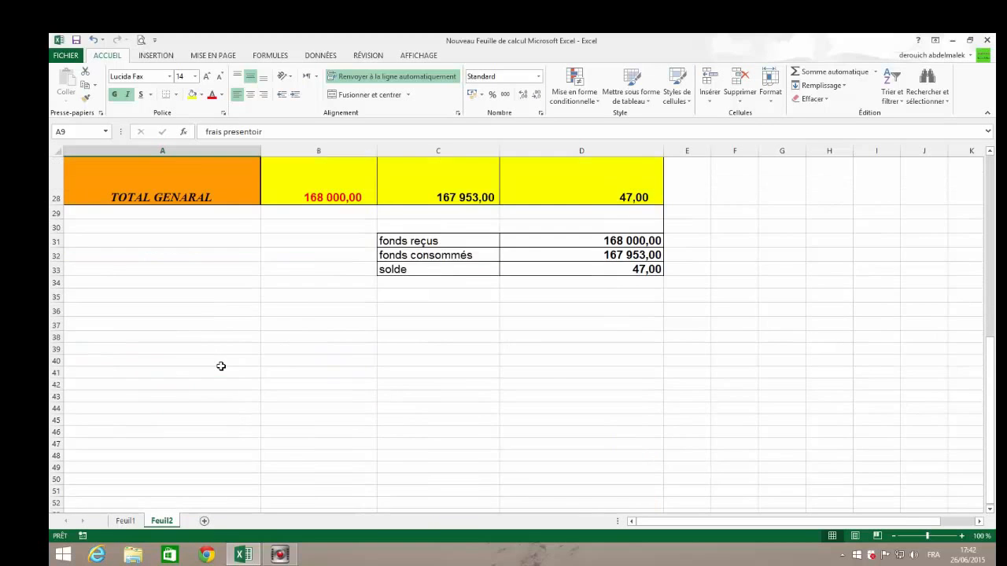
scroll(221, 367, "up", 5)
scroll(263, 402, "down", 2)
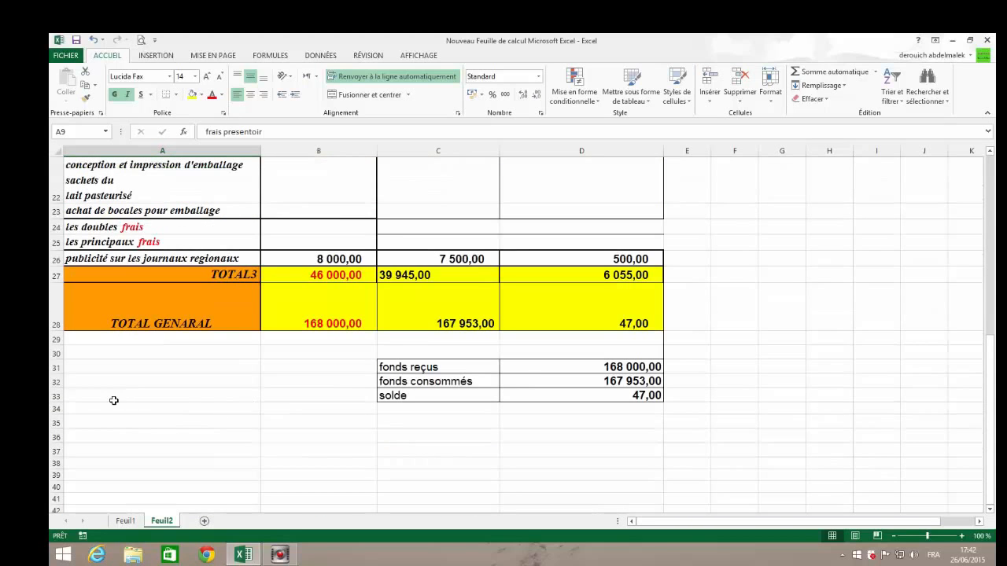
Select the report from A34 up to column D in the first row and find all cells containing "frais".
left_click(72, 408)
left_click_drag(73, 408, 610, 116)
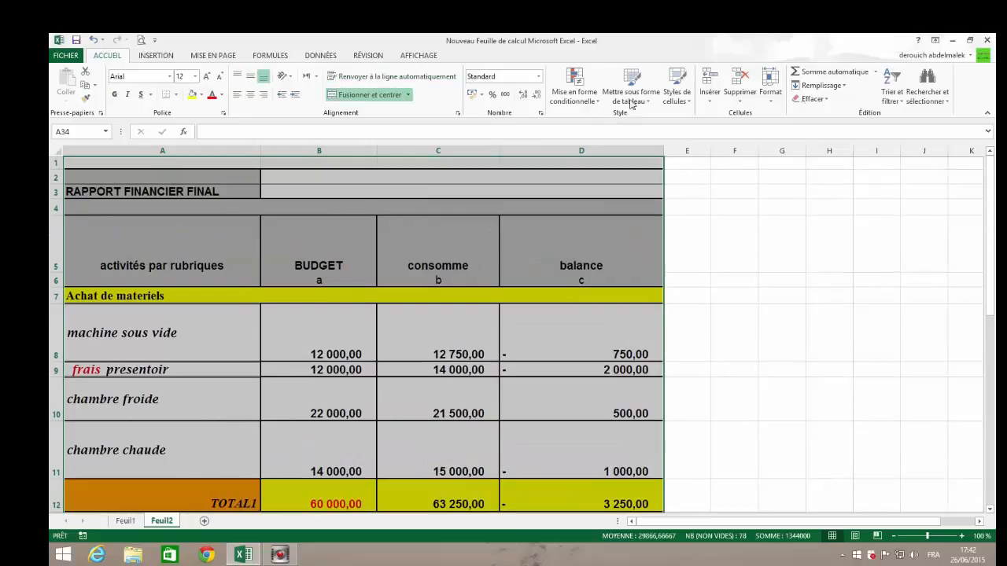
left_click(949, 101)
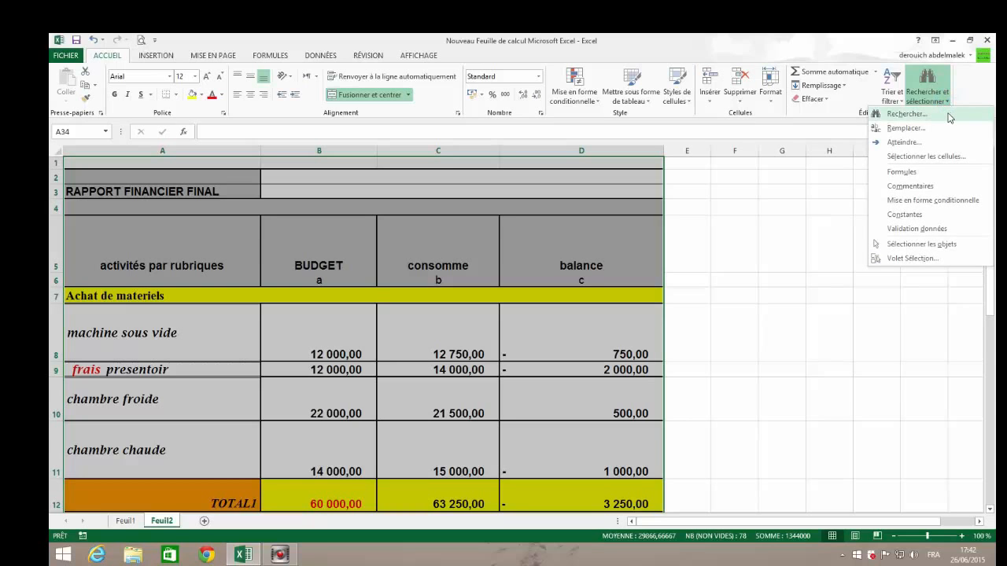
left_click(901, 116)
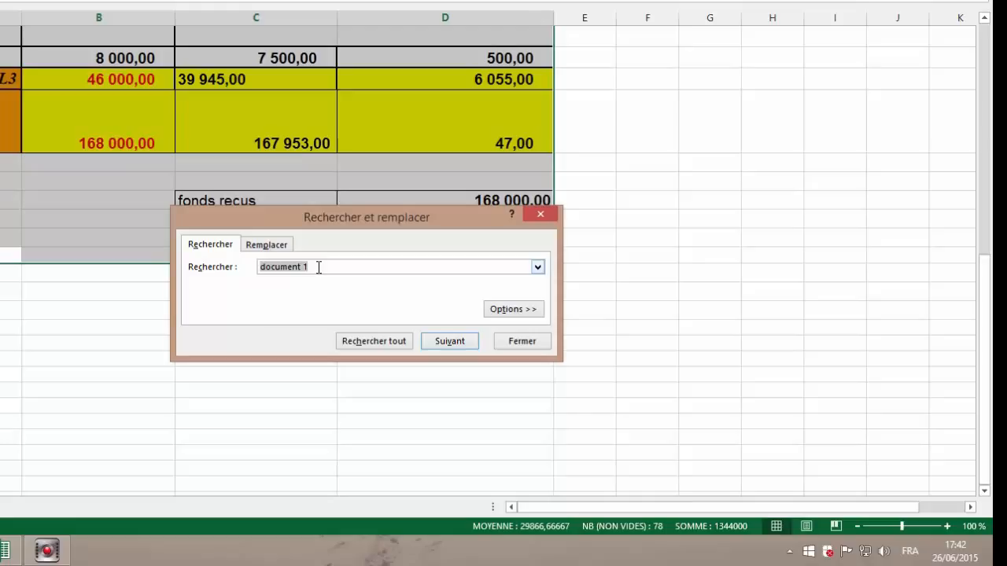
type("fa")
key("BackSpace")
type("rais")
left_click(388, 343)
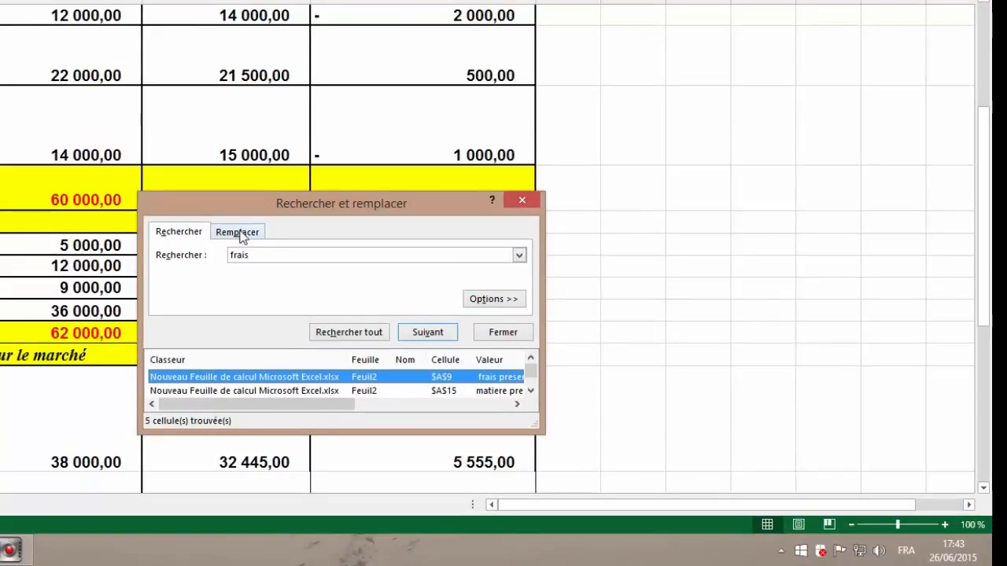
Replace every "frais" on Feuil2 with "cout", close the dialog, and check the labels in the report.
left_click(240, 233)
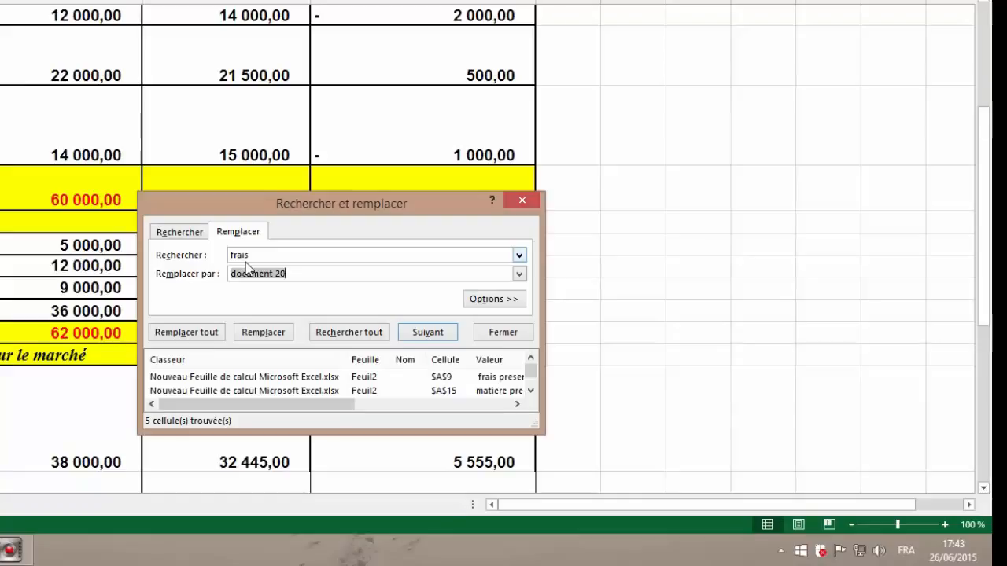
type("d")
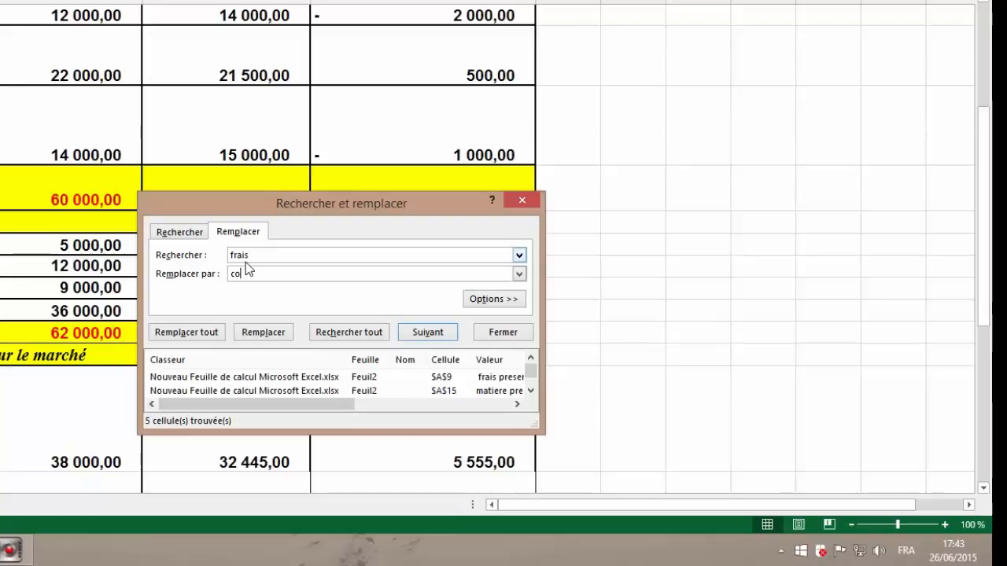
type("ut")
left_click(191, 333)
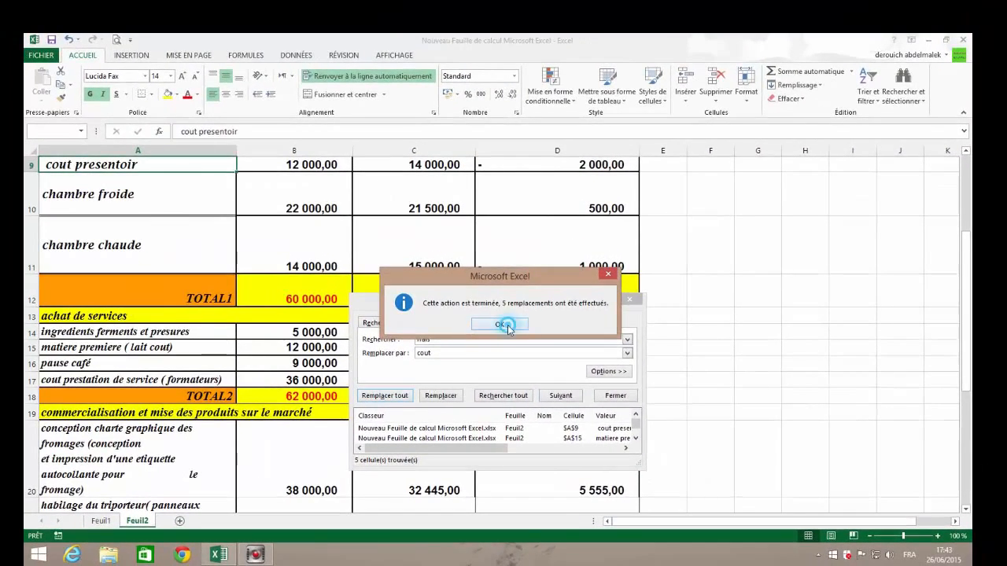
left_click(486, 316)
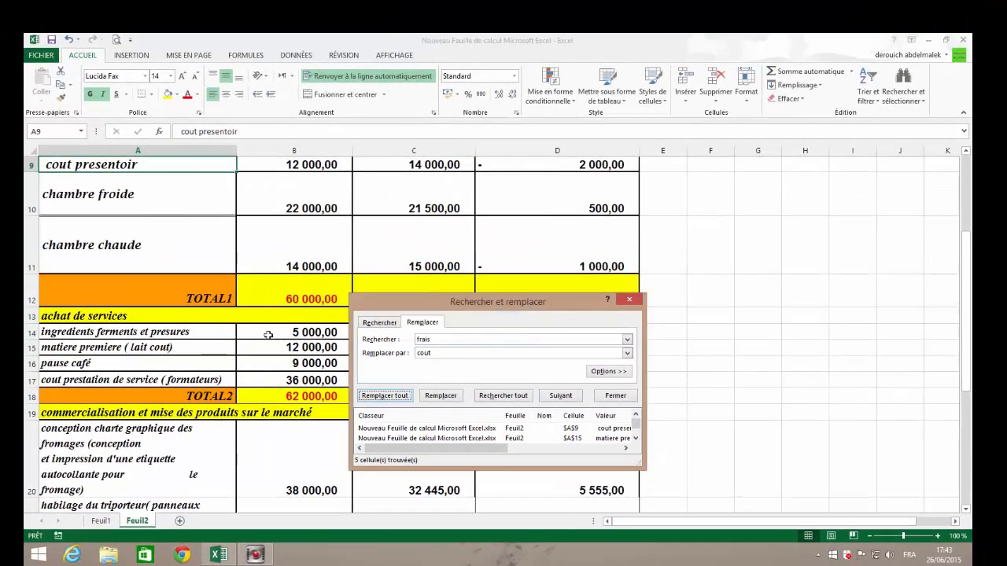
left_click(633, 303)
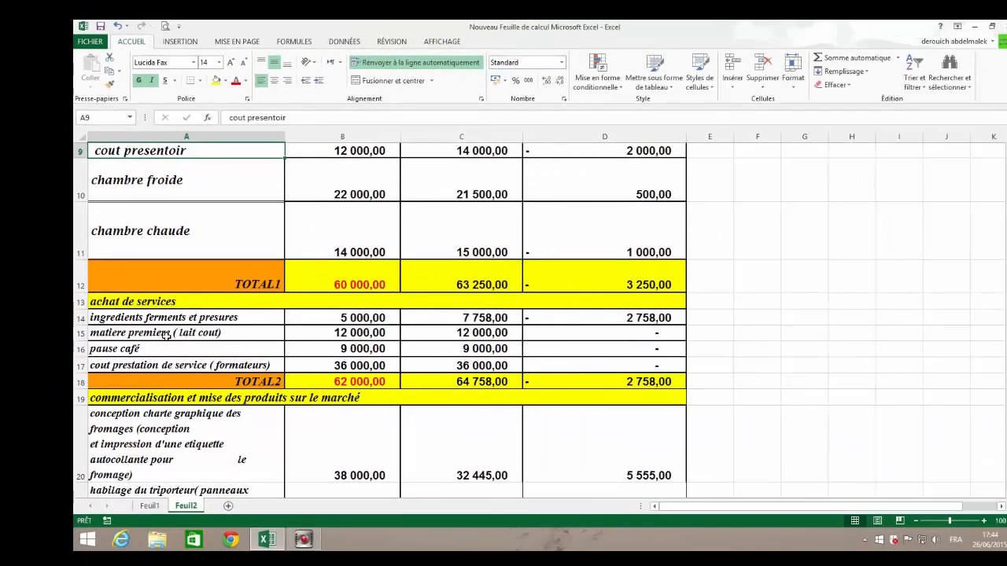
scroll(165, 334, "up", 2)
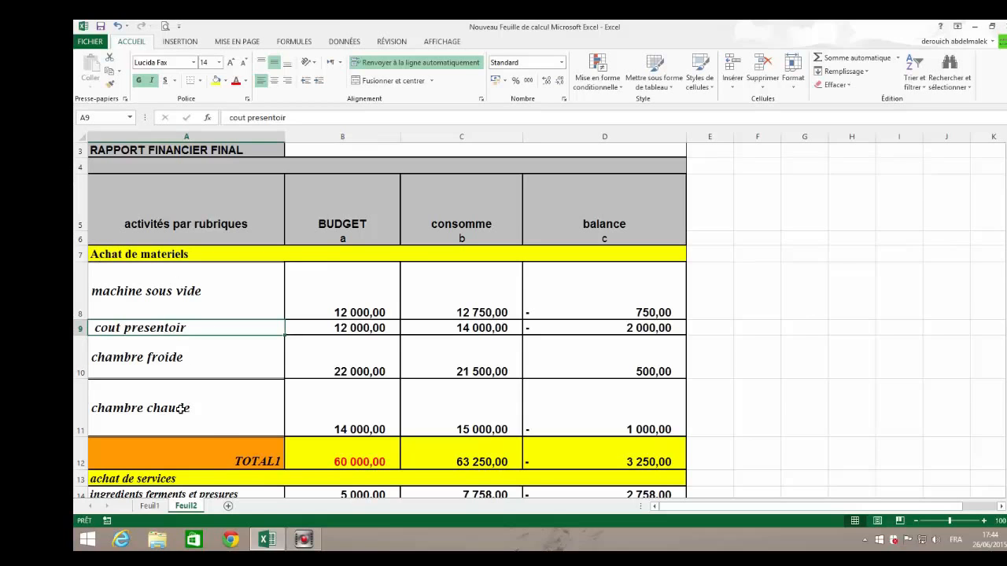
scroll(150, 357, "down", 2)
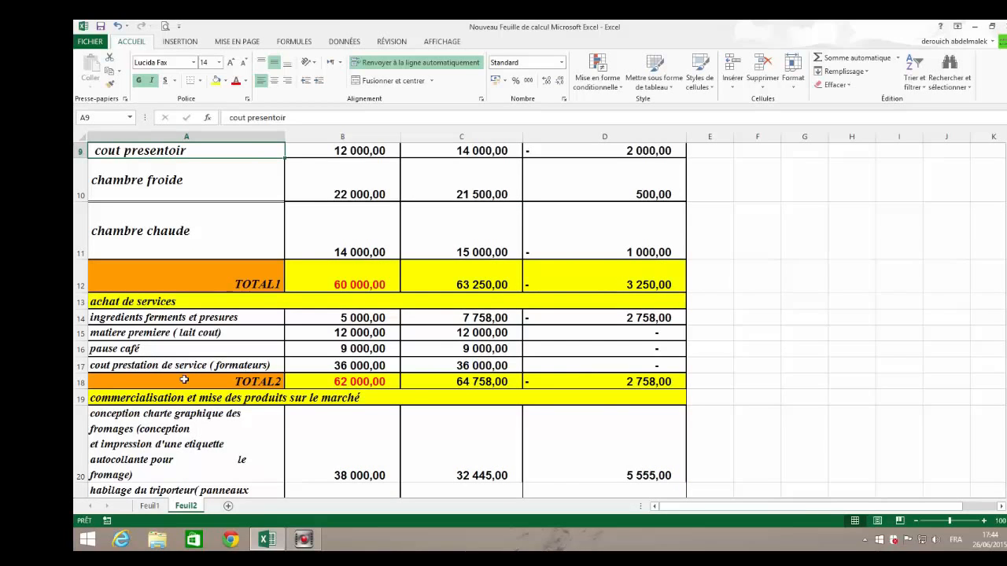
scroll(201, 354, "down", 2)
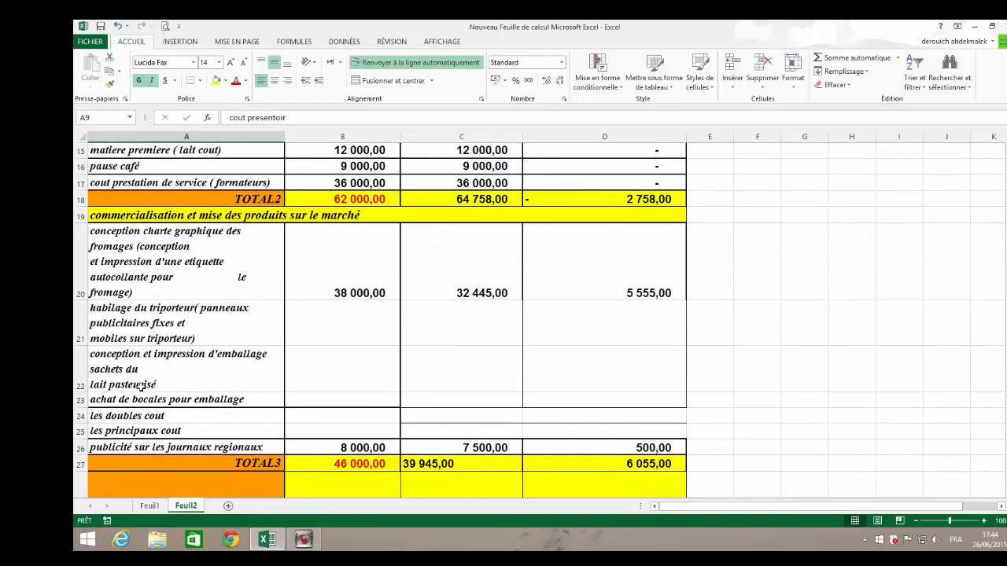
scroll(118, 331, "up", 3)
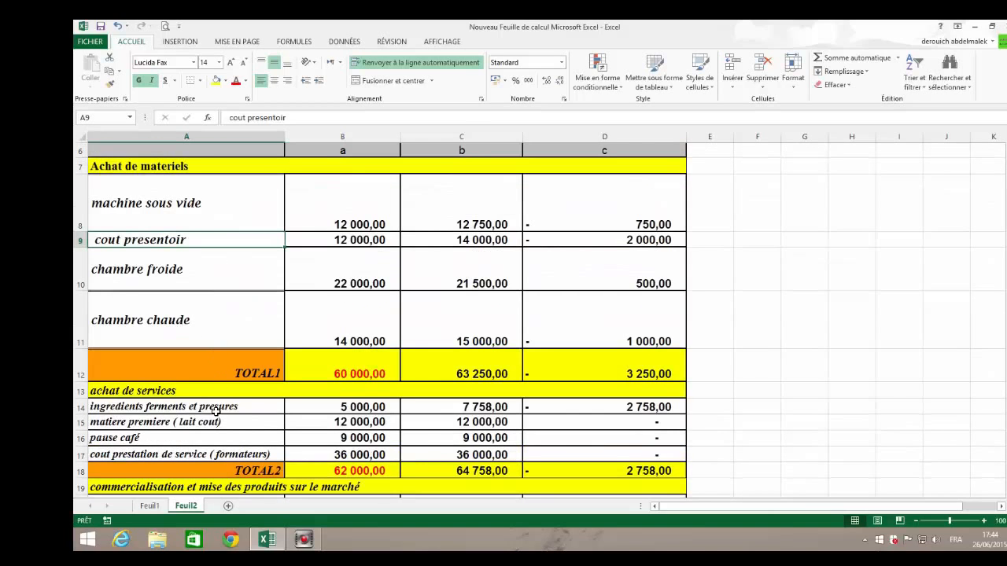